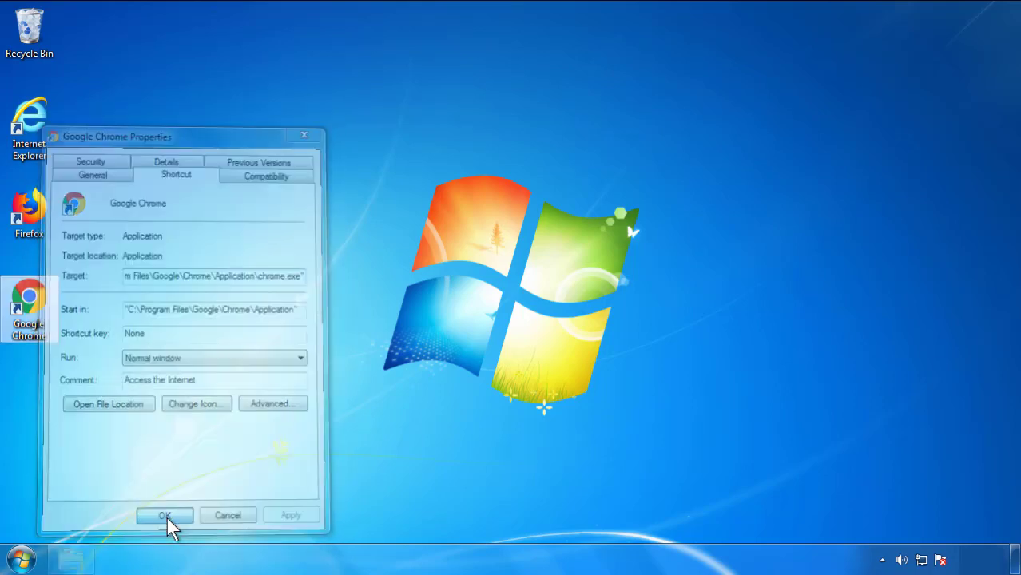
# Confirm and close the Google Chrome shortcut's Properties dialog, bringing up the Start menu.
pyautogui.click(22, 559)
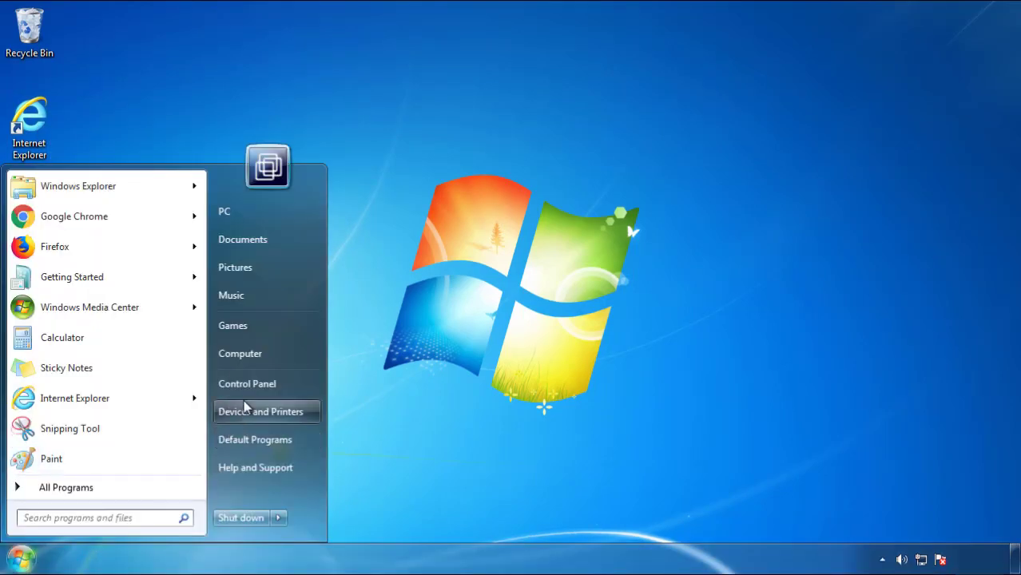
# Open Control Panel's installed programs list, sorted by install date with the newest first.
pyautogui.click(256, 383)
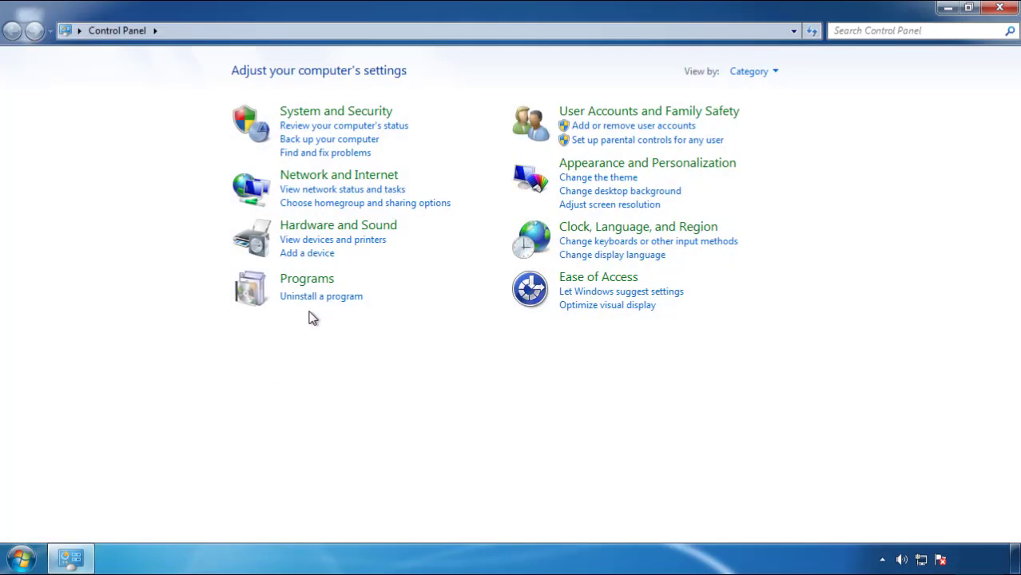
pyautogui.click(319, 294)
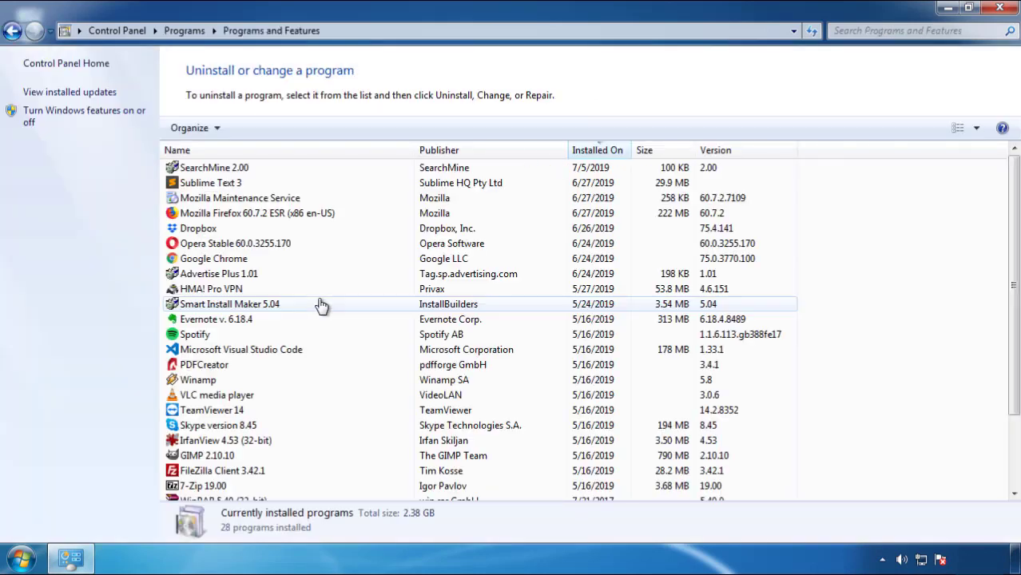
pyautogui.click(599, 152)
pyautogui.click(595, 155)
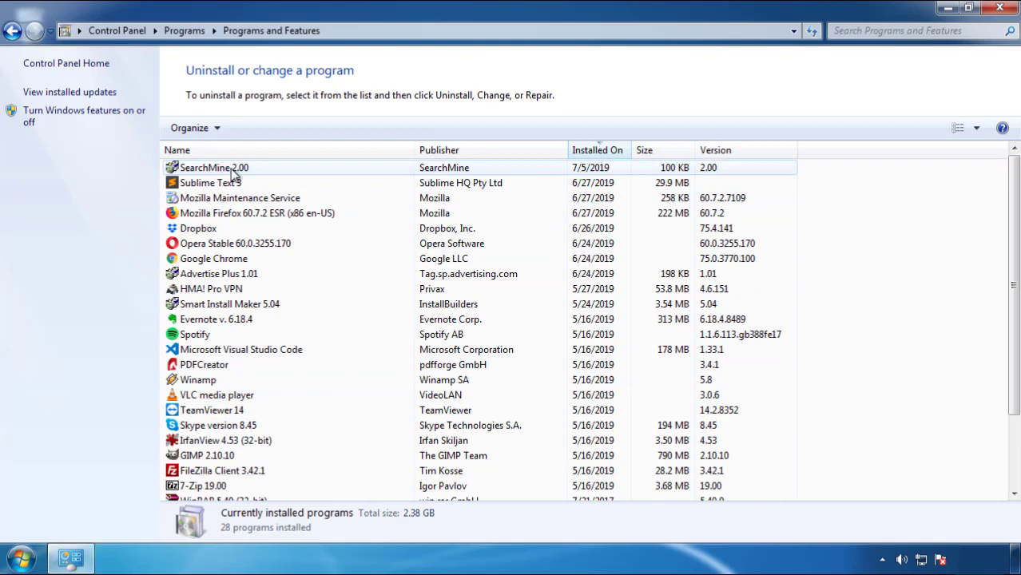
# Uninstall SearchMine 2.00, finish the wizard, and close Programs and Features.
pyautogui.click(213, 170)
pyautogui.click(254, 128)
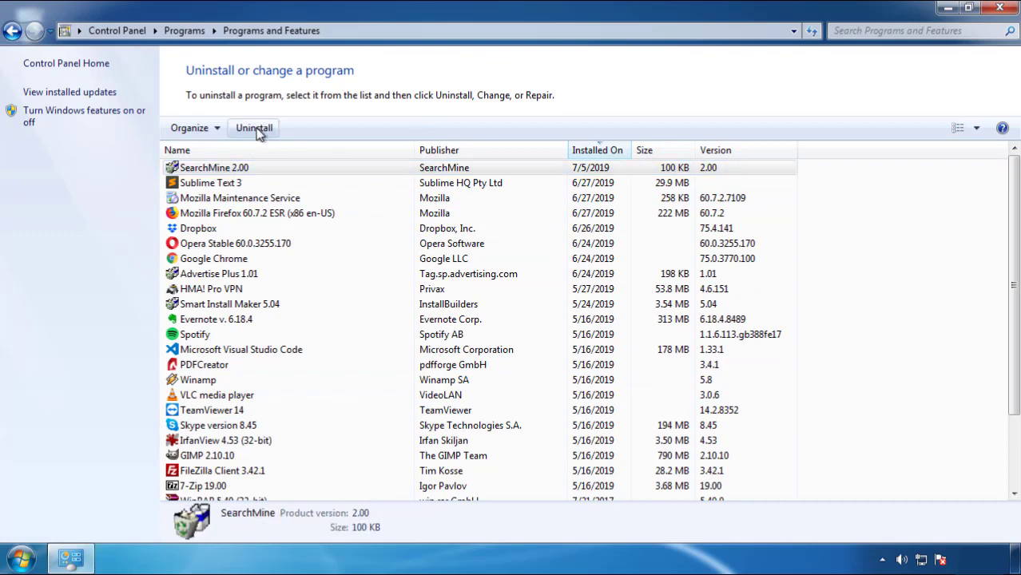
pyautogui.click(598, 423)
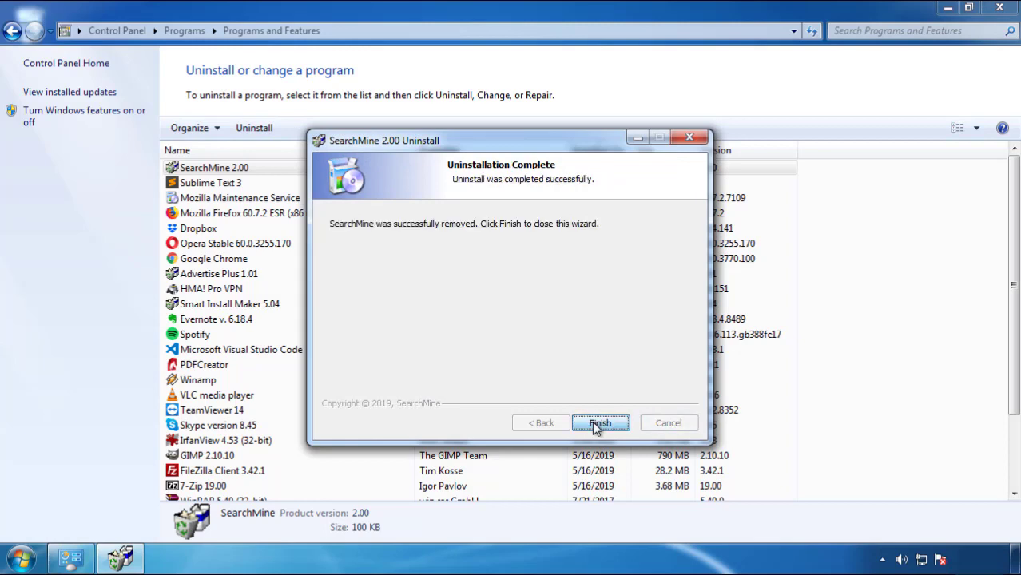
pyautogui.click(592, 421)
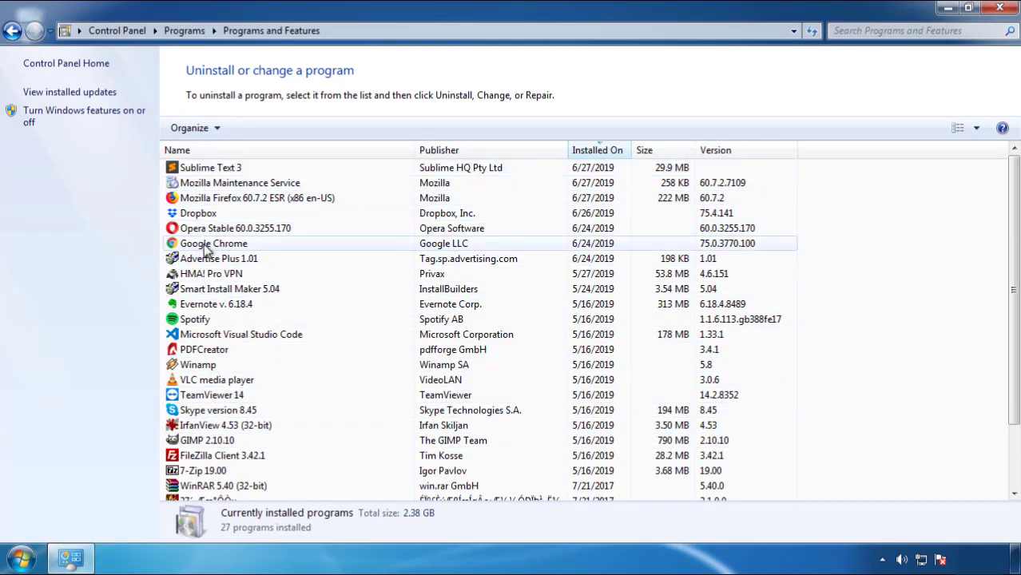
pyautogui.click(1001, 10)
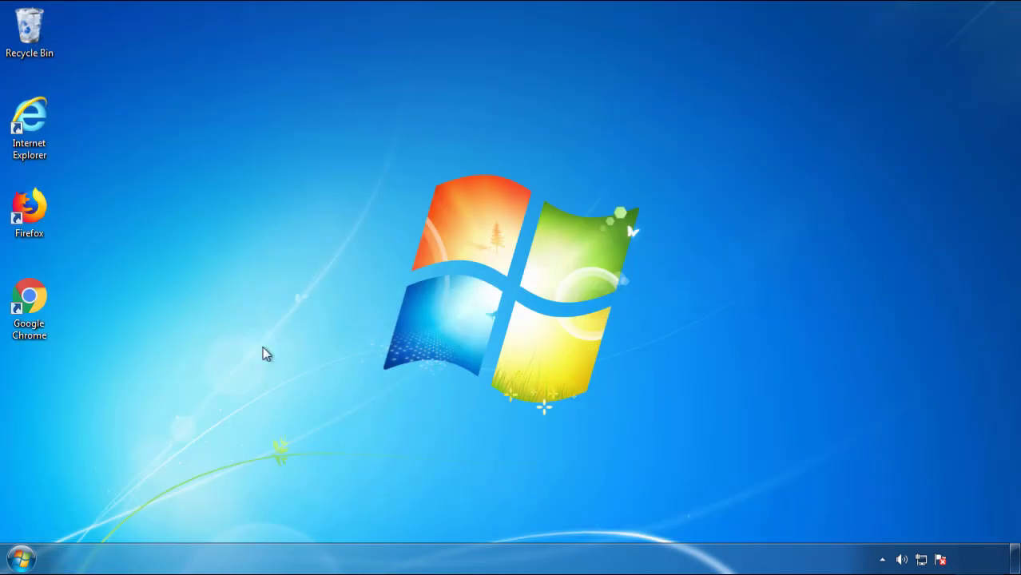
# Restart Windows and choose Safe Mode from the Advanced Boot Options menu.
pyautogui.click(19, 561)
pyautogui.moveTo(277, 521)
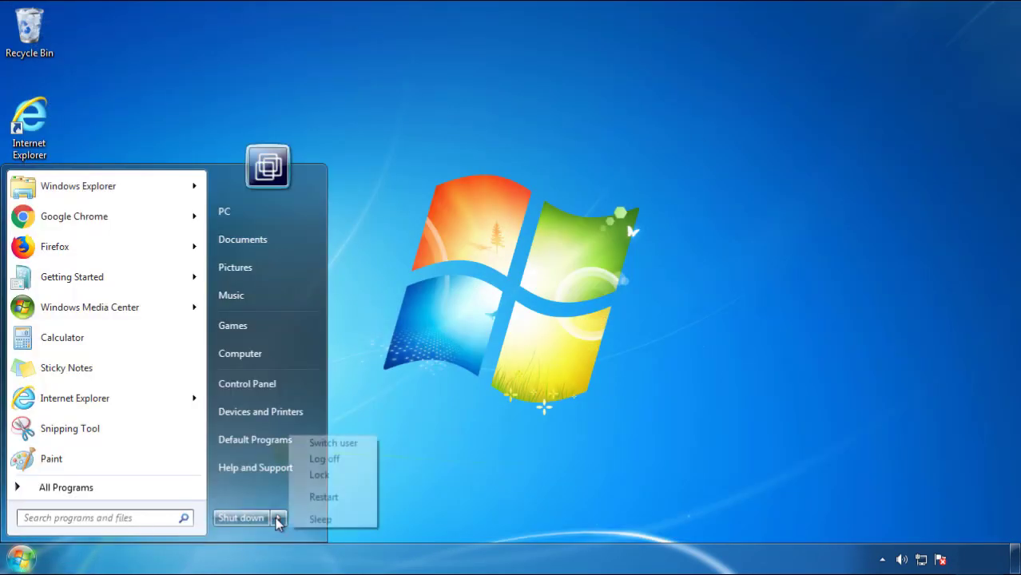
pyautogui.click(533, 437)
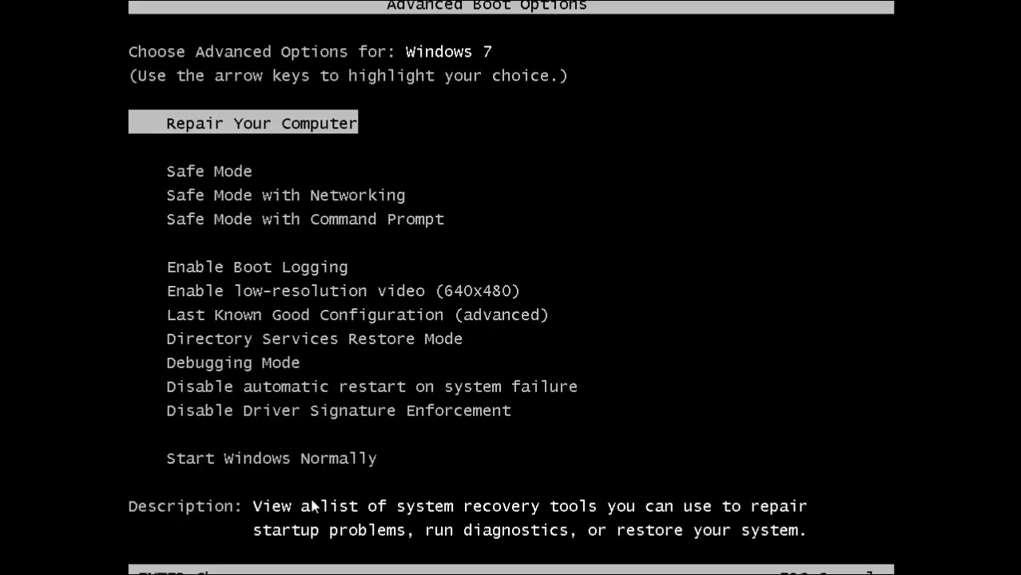
pyautogui.press('Down')
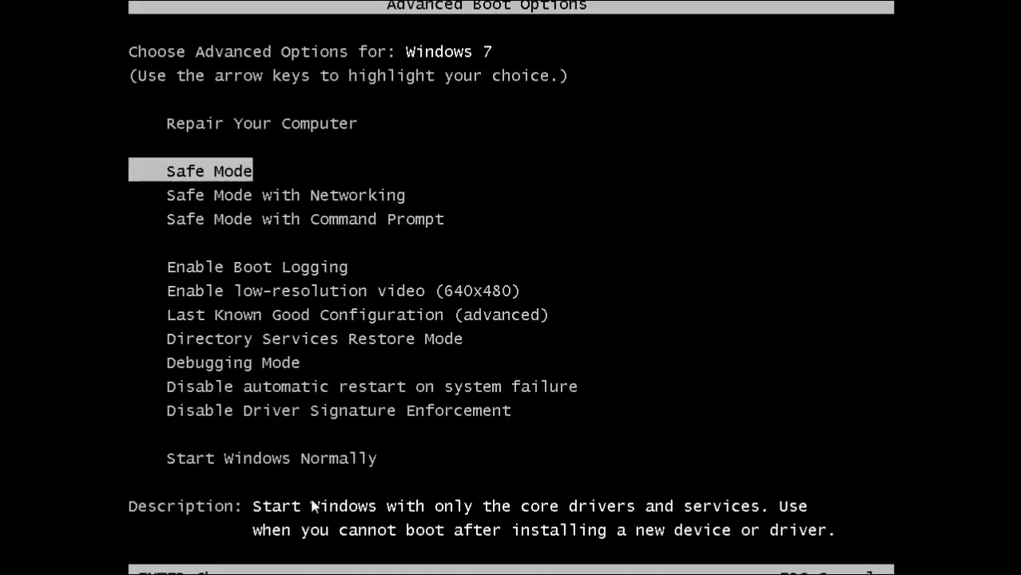
pyautogui.press('Return')
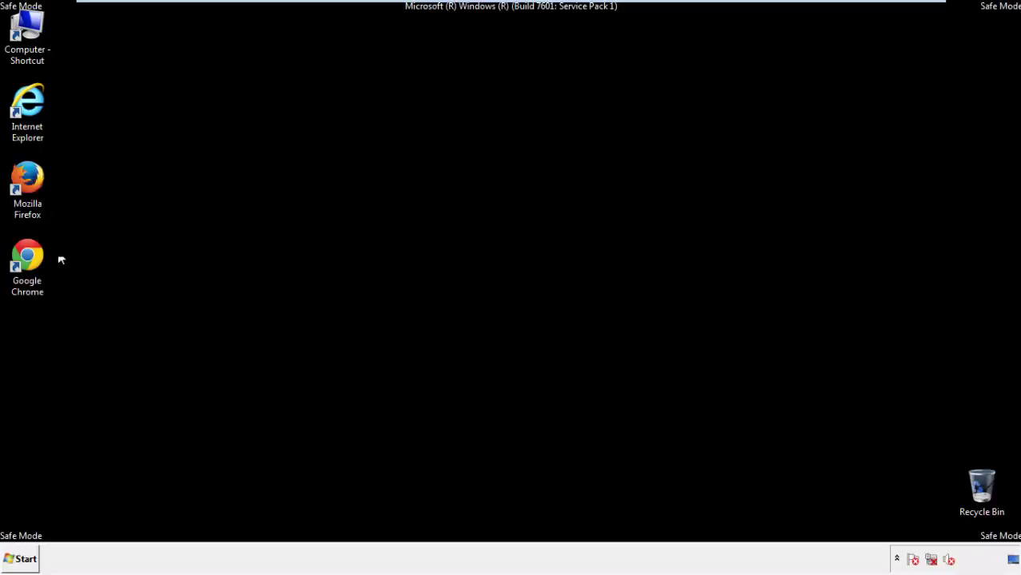
# Launch Firefox, decline the default-browser prompt, and make sure the menu bar is showing.
pyautogui.doubleClick(36, 185)
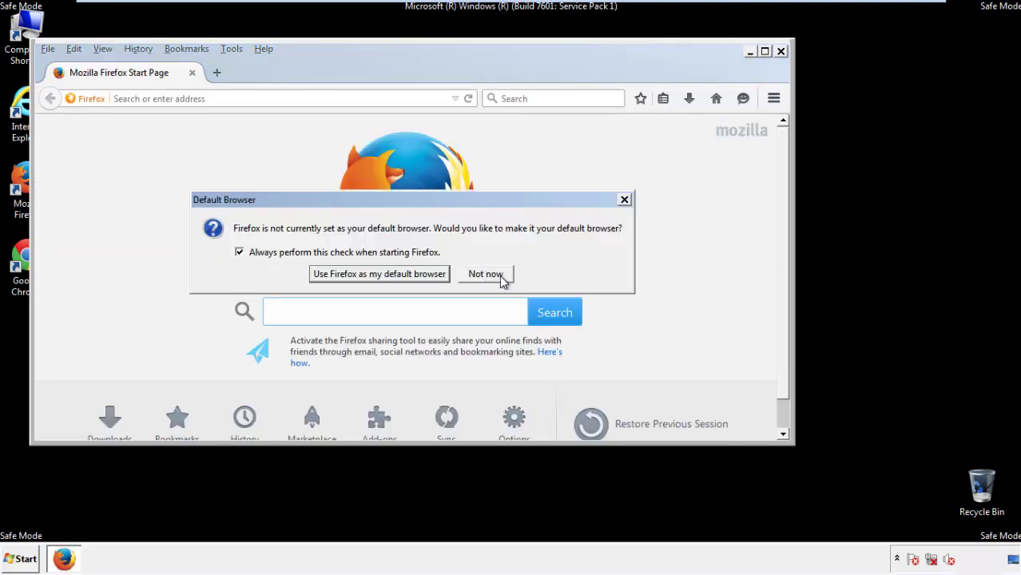
pyautogui.click(497, 274)
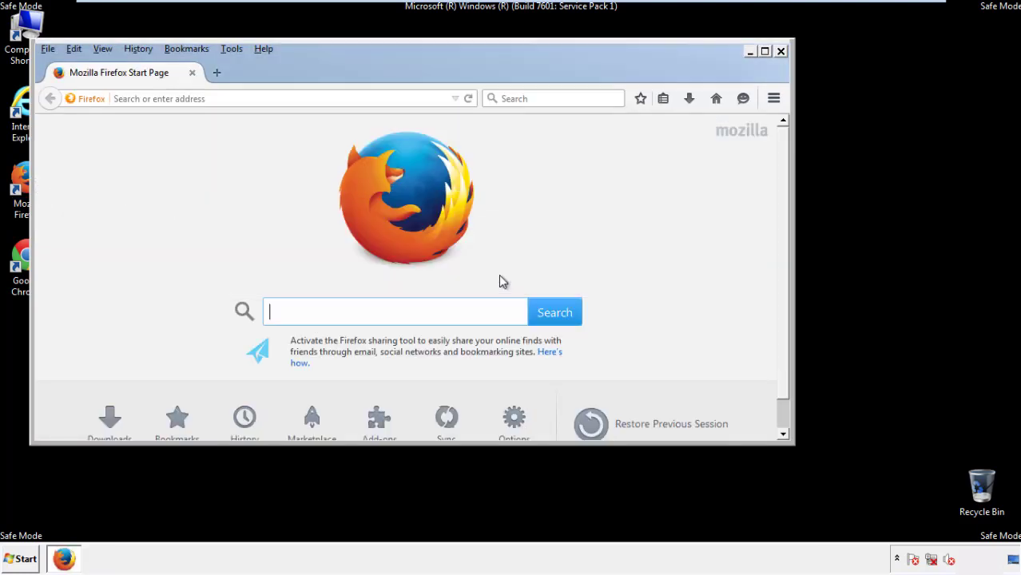
pyautogui.rightClick(314, 70)
pyautogui.click(329, 120)
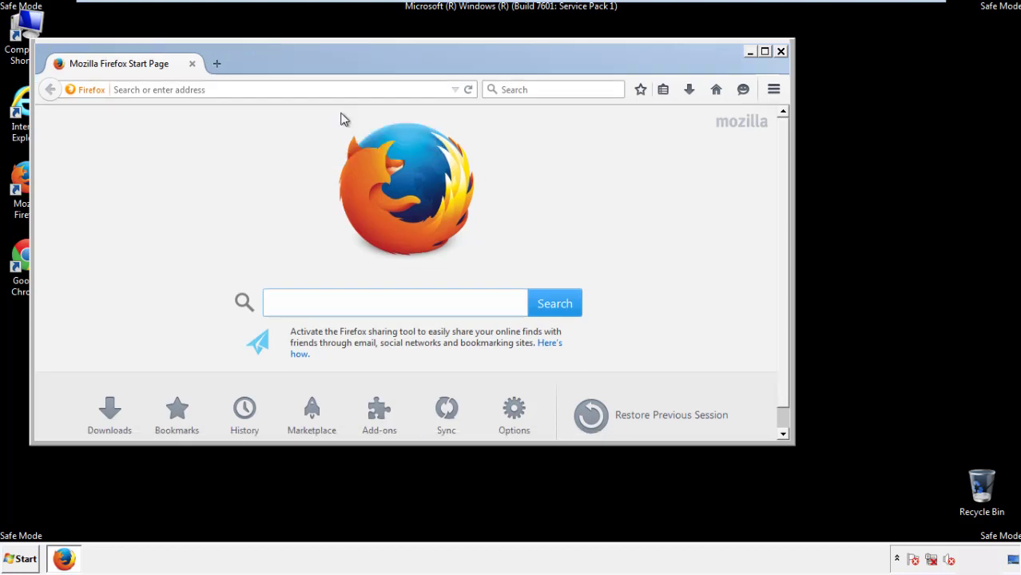
pyautogui.rightClick(323, 70)
pyautogui.click(333, 126)
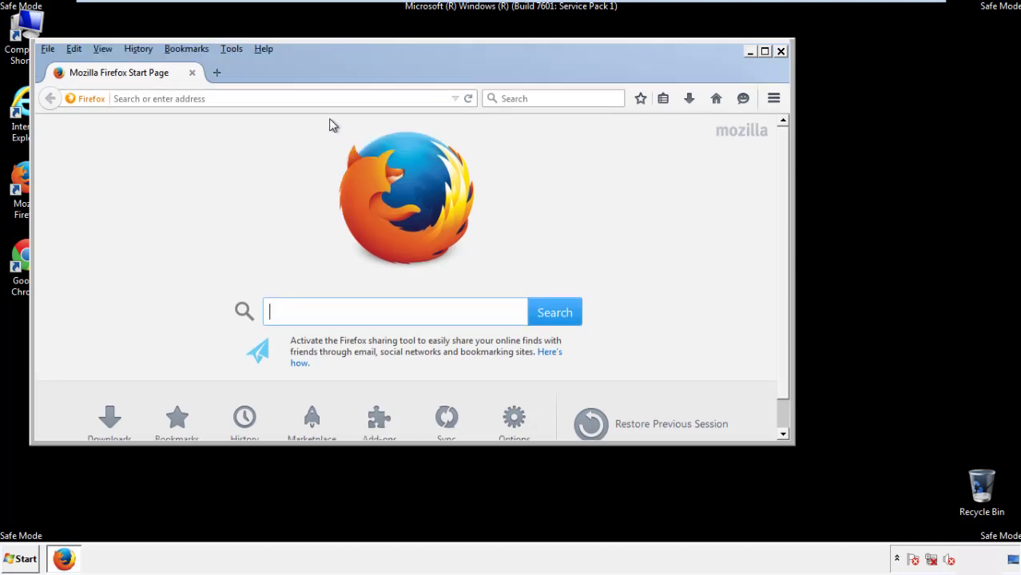
# Clear Firefox's recent history for Everything, keeping Offline Website Data and Site Preferences ticked.
pyautogui.click(141, 50)
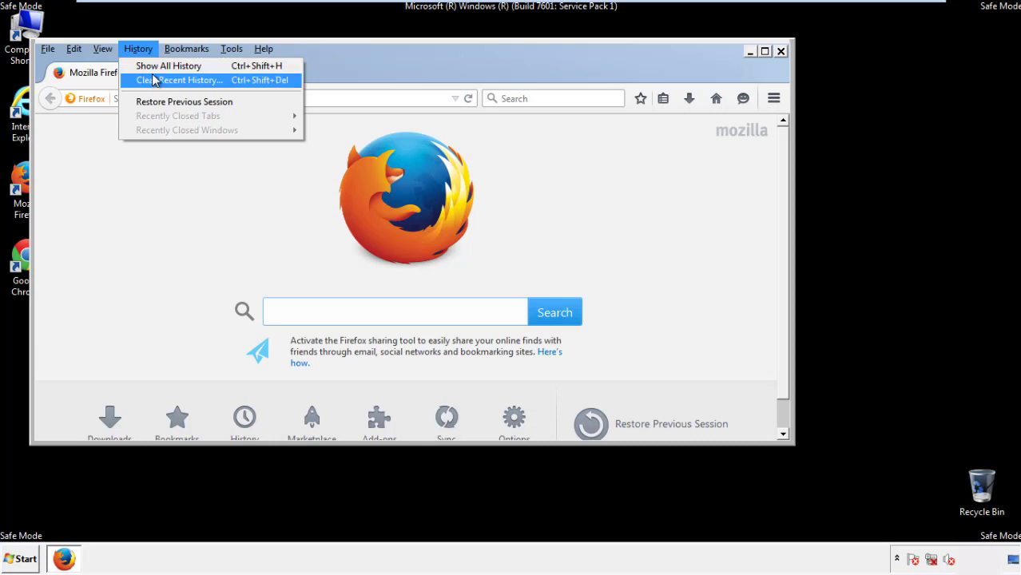
pyautogui.click(154, 80)
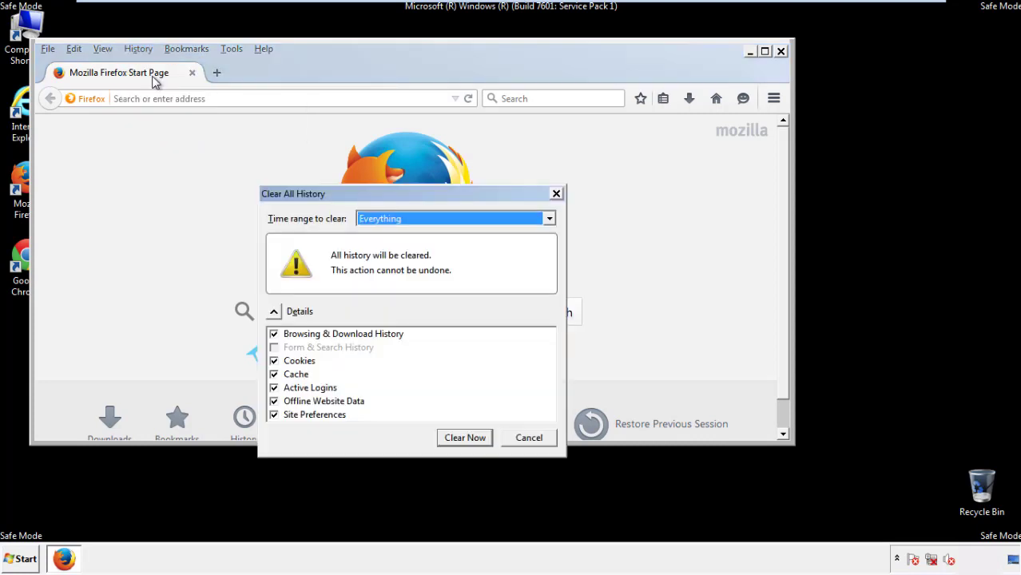
pyautogui.click(375, 219)
pyautogui.click(382, 300)
pyautogui.click(274, 401)
pyautogui.click(273, 401)
pyautogui.click(273, 415)
pyautogui.click(273, 414)
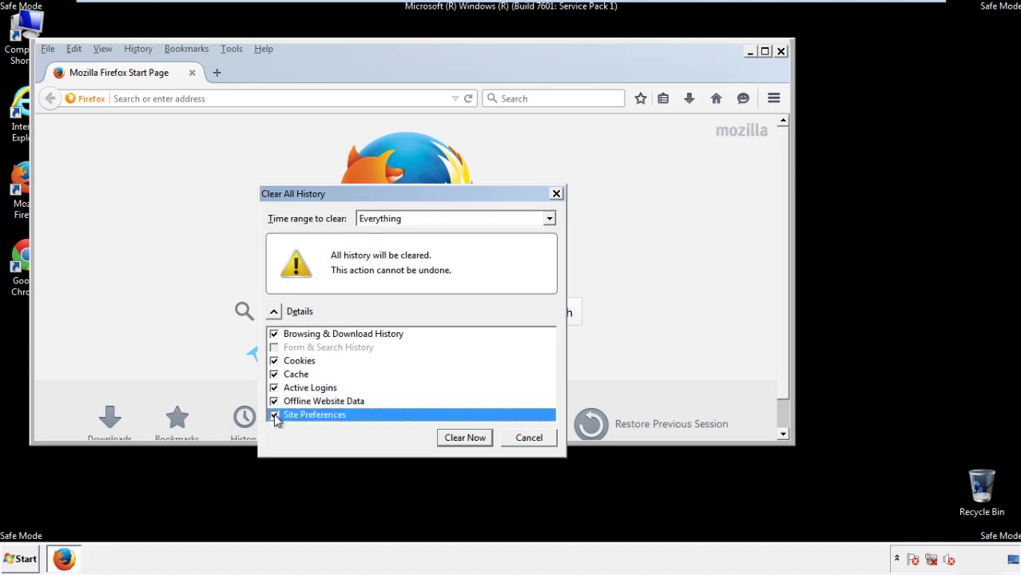
pyautogui.click(463, 438)
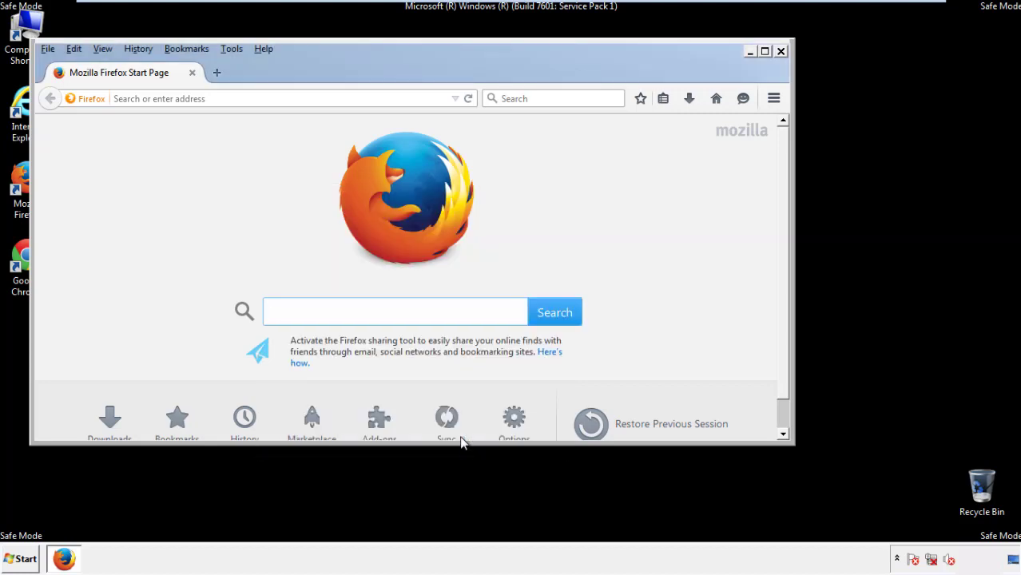
# Refresh Firefox to its defaults from the Troubleshooting Information page and finish the import.
pyautogui.click(264, 49)
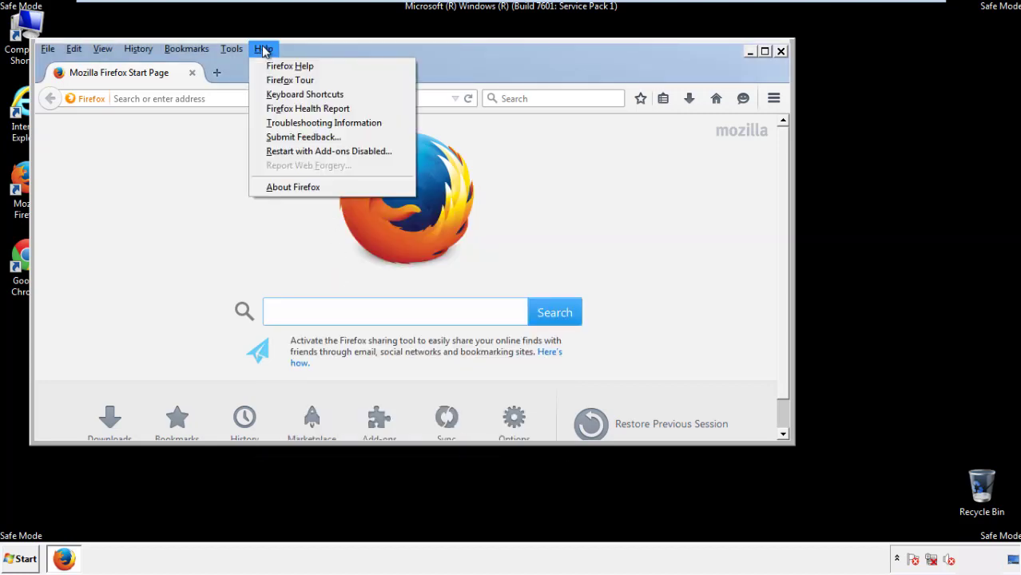
pyautogui.click(295, 124)
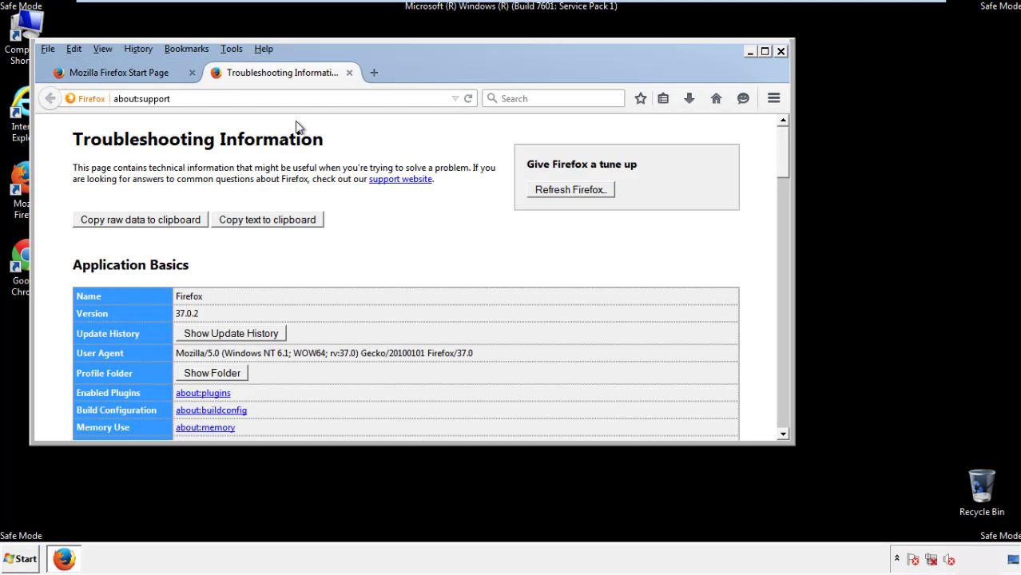
pyautogui.click(593, 194)
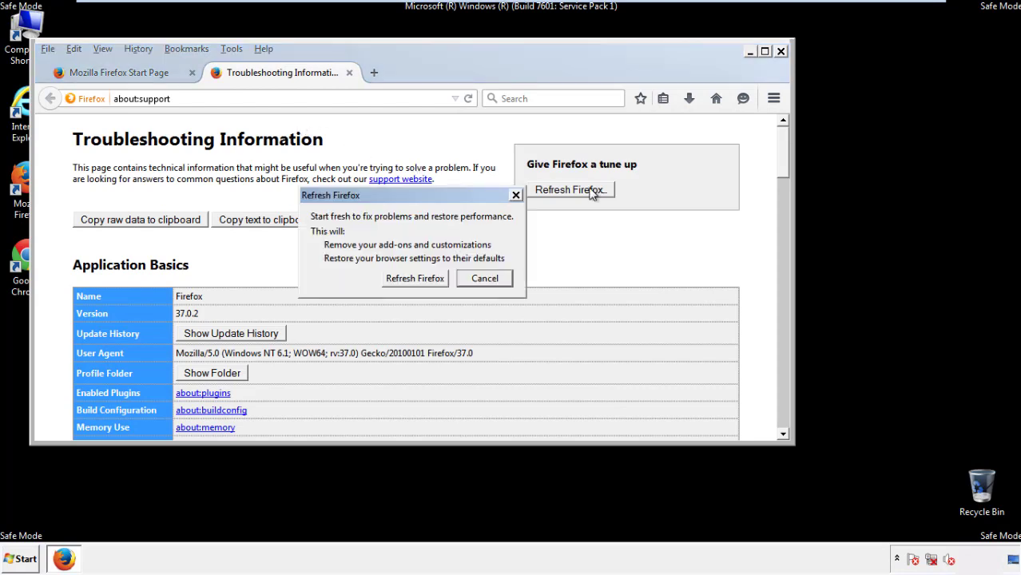
pyautogui.click(415, 278)
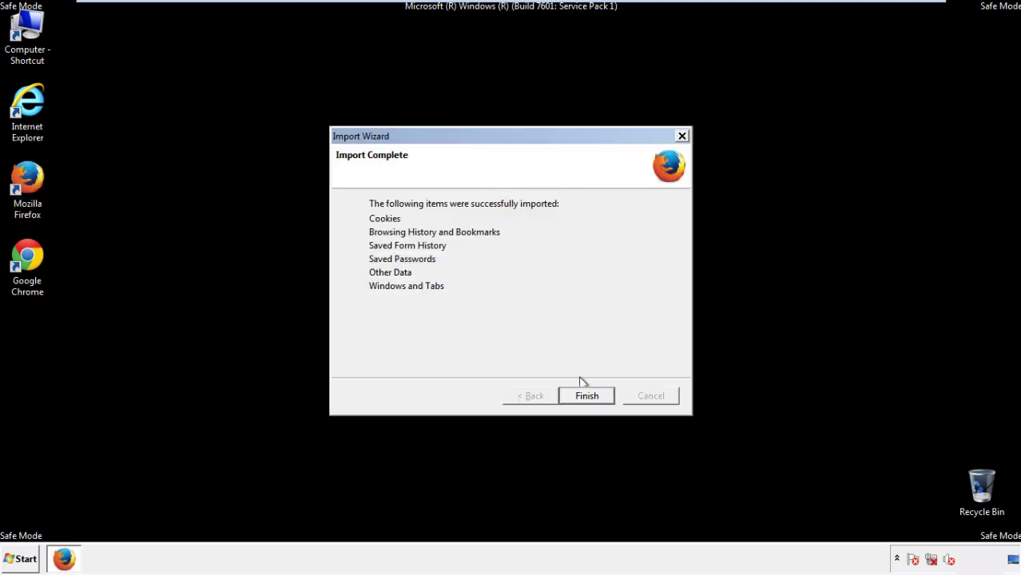
pyautogui.click(587, 396)
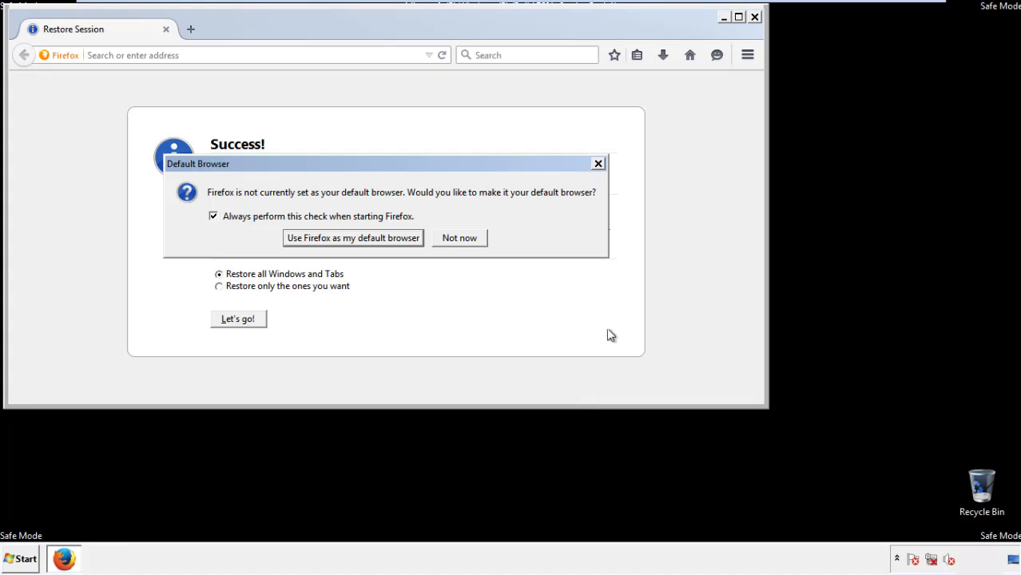
# Decline the default-browser prompt, close Firefox, and select the Google Chrome desktop shortcut.
pyautogui.click(461, 238)
pyautogui.click(754, 17)
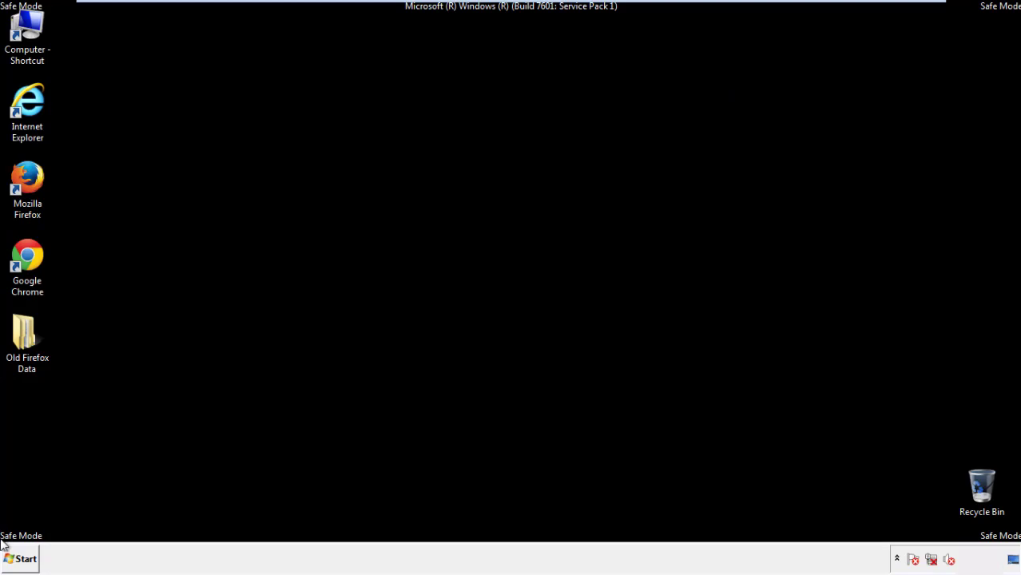
pyautogui.click(24, 254)
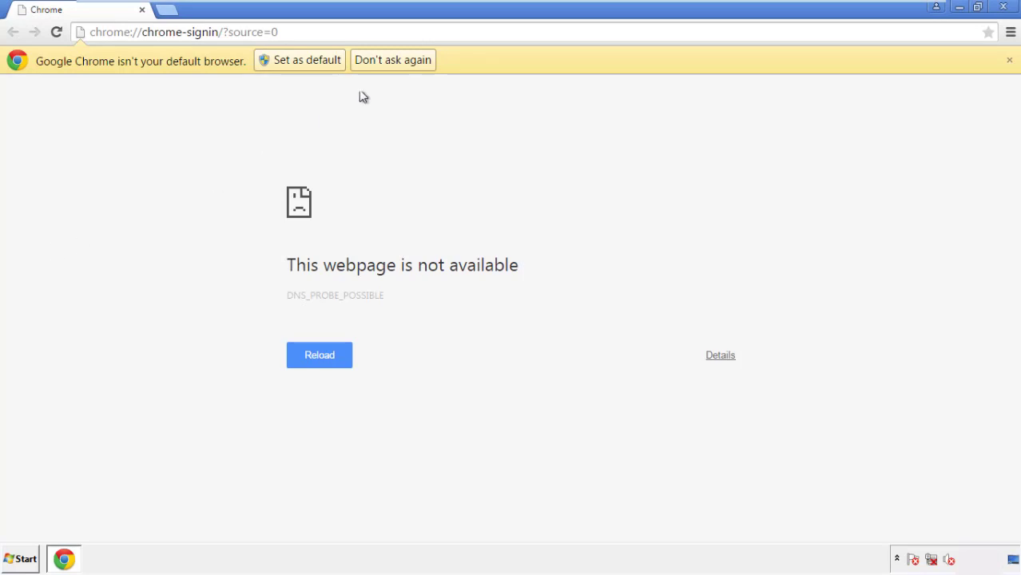
# Silence Chrome's default-browser prompt permanently and go to the History page via Settings.
pyautogui.click(393, 60)
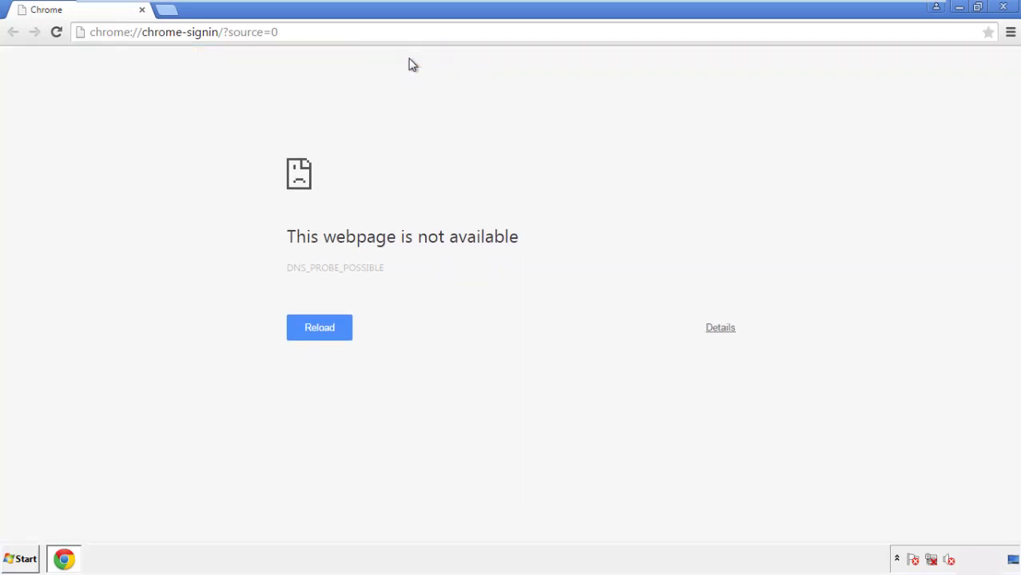
pyautogui.click(1010, 33)
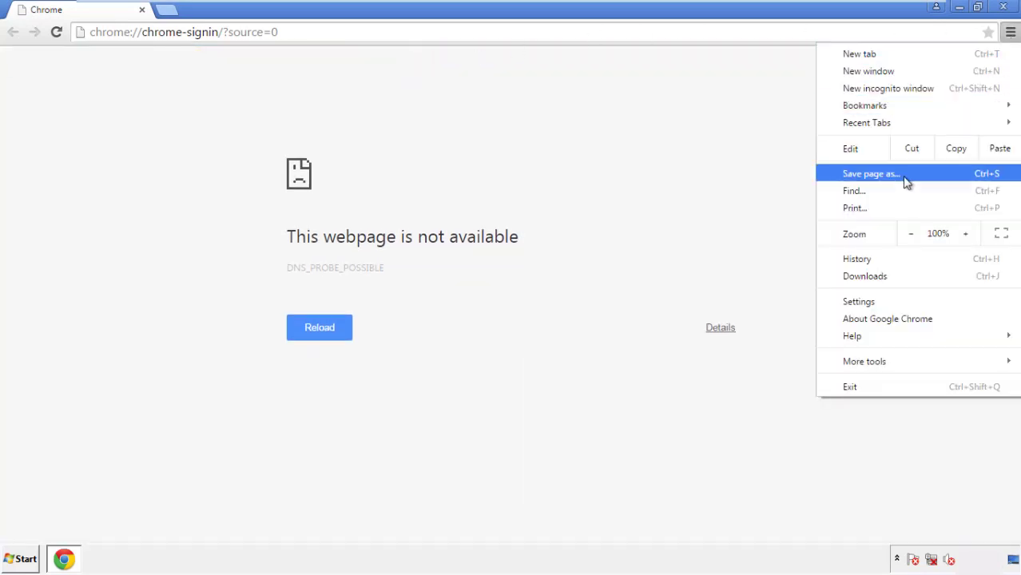
pyautogui.click(863, 301)
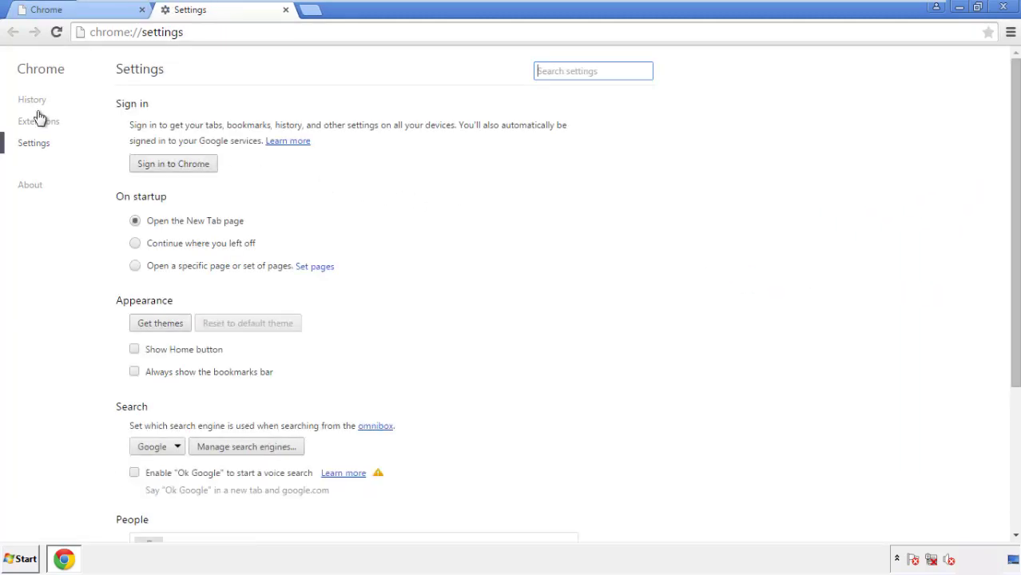
pyautogui.click(37, 102)
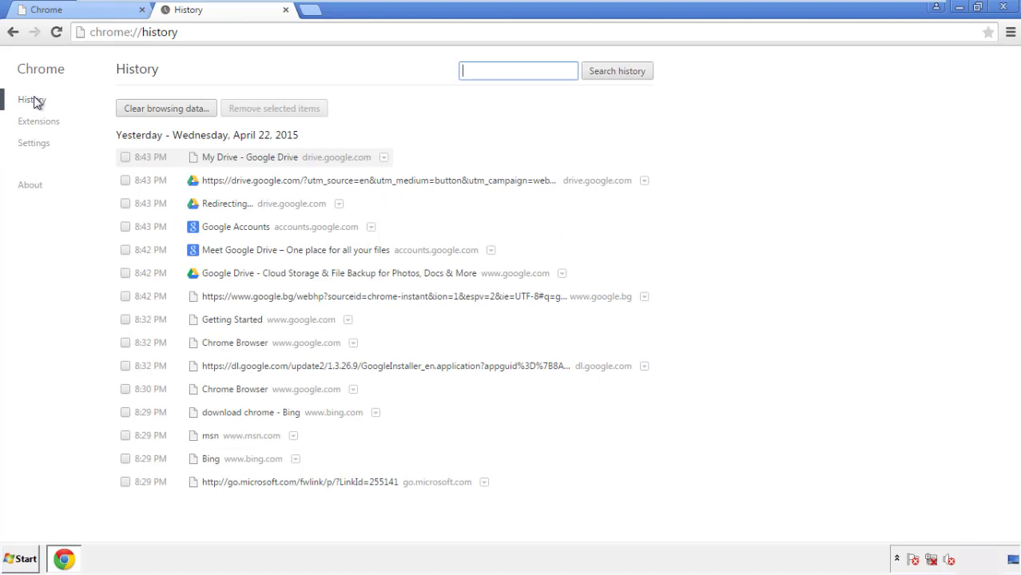
# Clear Chrome browsing data from the beginning of time, with Autofill form data included.
pyautogui.click(154, 111)
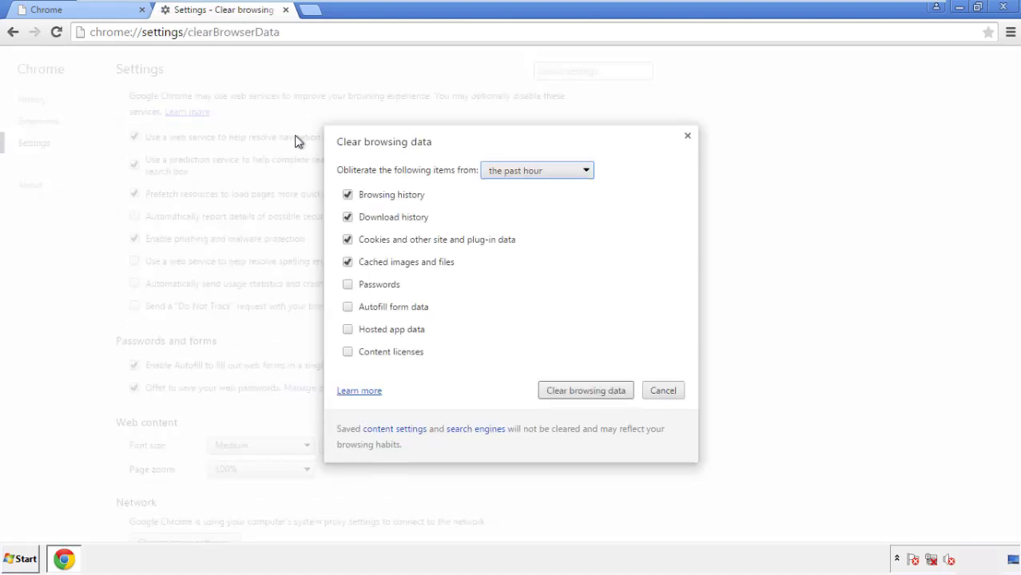
pyautogui.click(514, 173)
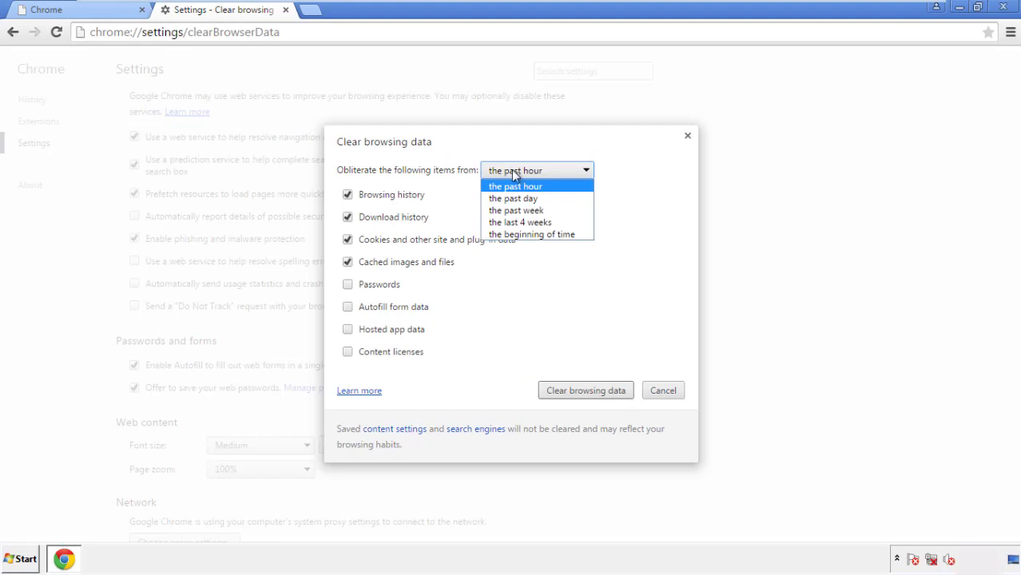
pyautogui.click(511, 236)
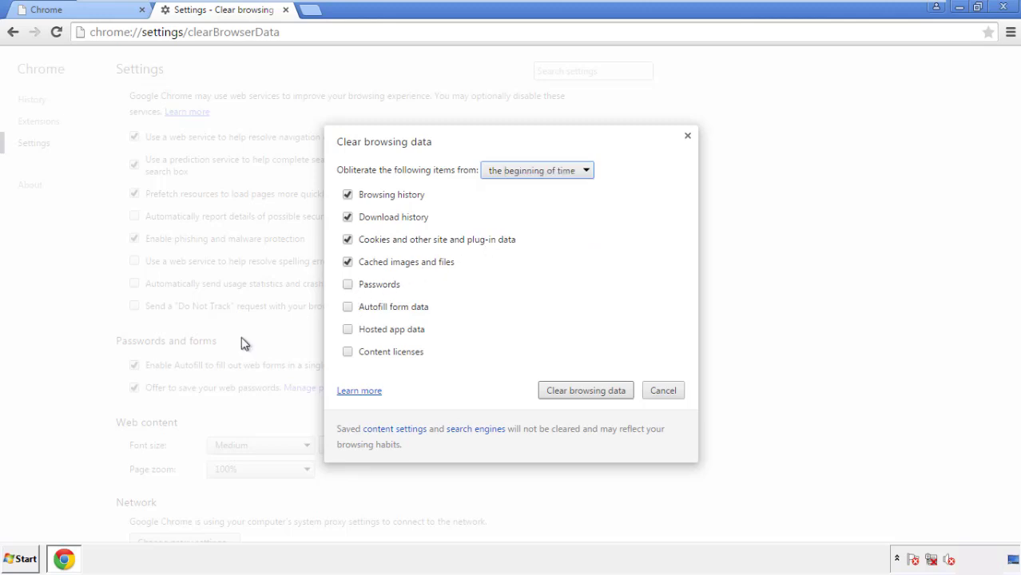
pyautogui.click(349, 307)
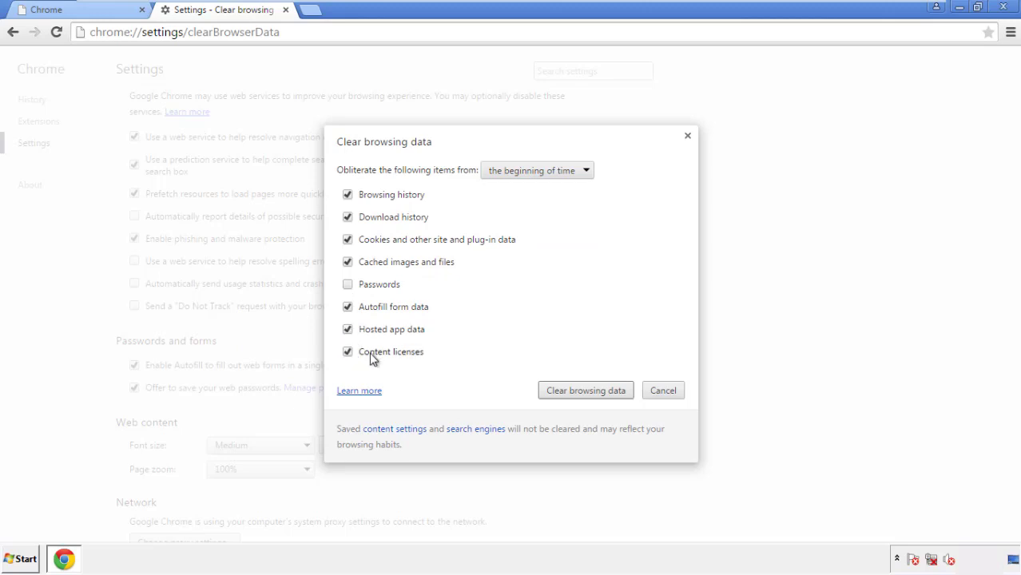
pyautogui.click(575, 393)
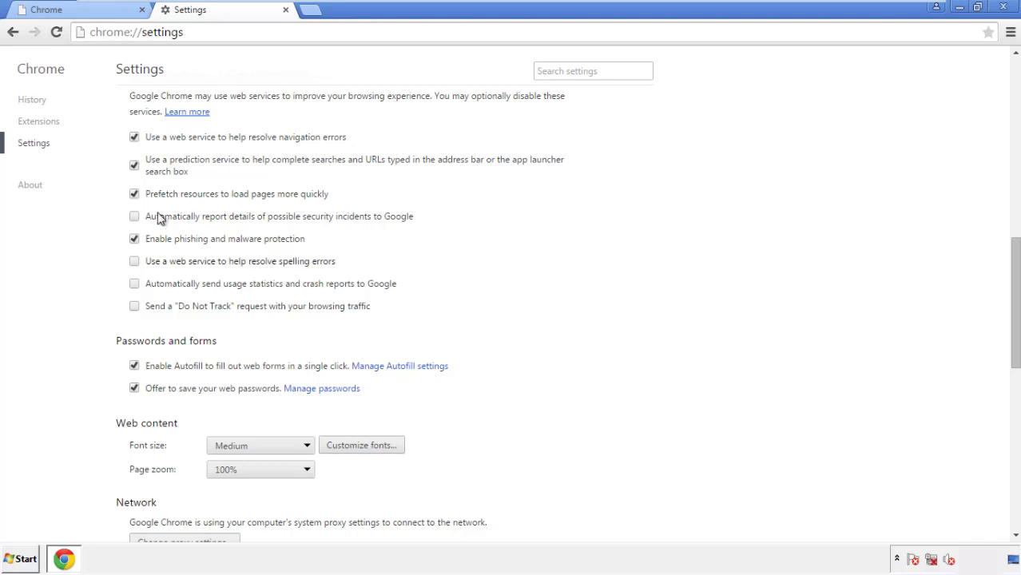
# Reset Chrome's settings to their original defaults, then close the Chrome window.
pyautogui.moveTo(1014, 255); pyautogui.dragTo(1013, 428)
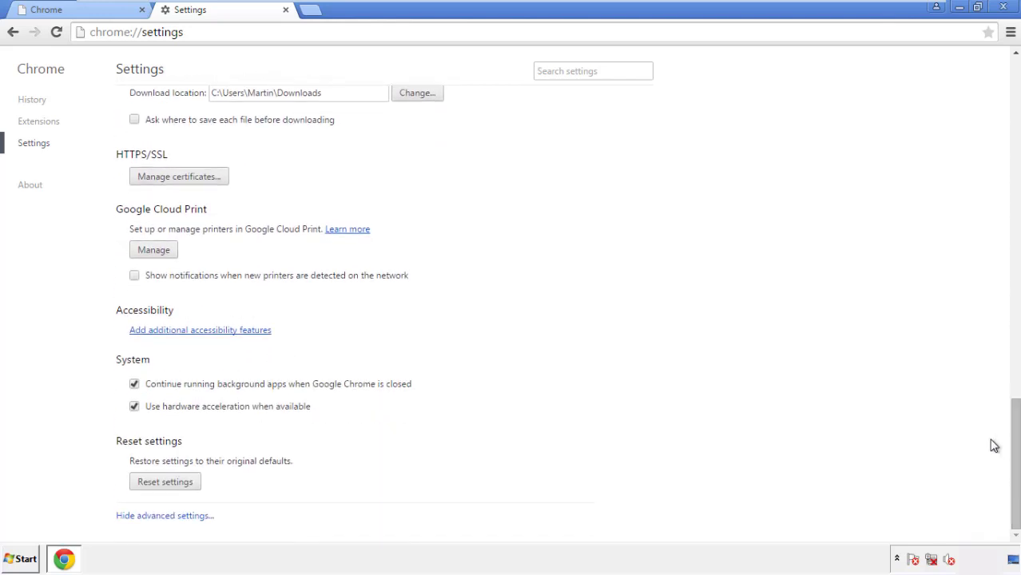
pyautogui.click(192, 486)
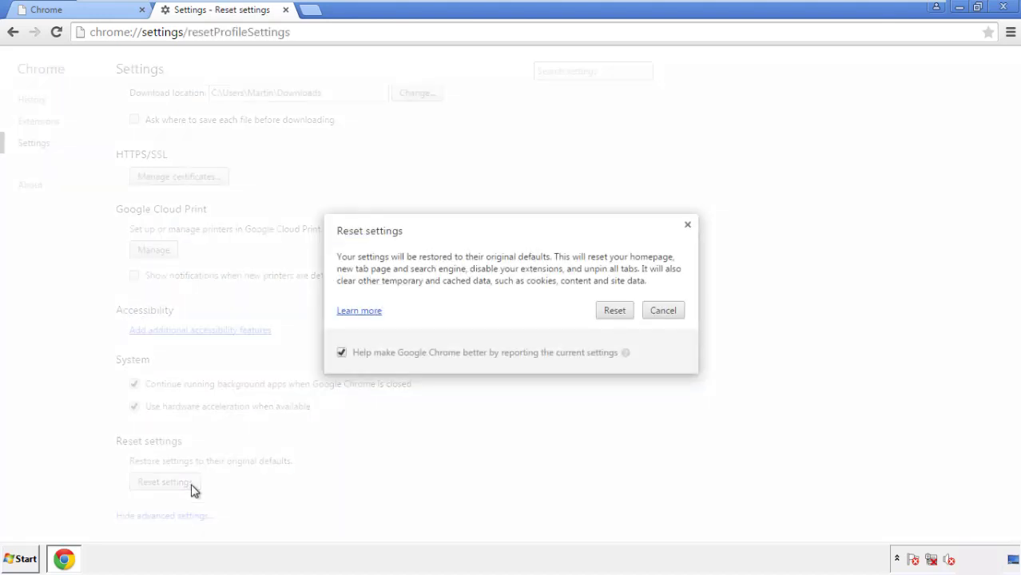
pyautogui.click(616, 311)
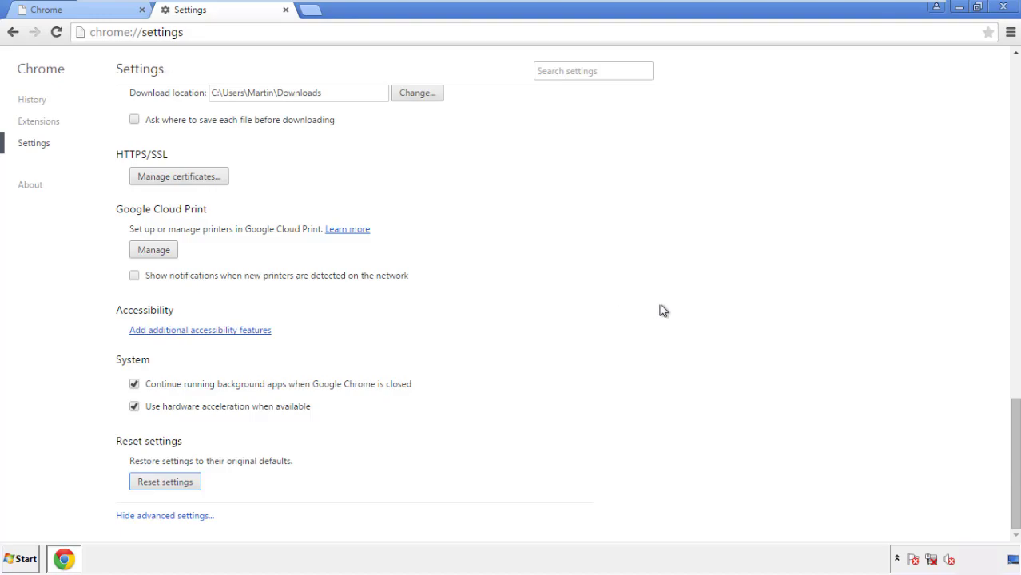
pyautogui.click(1000, 6)
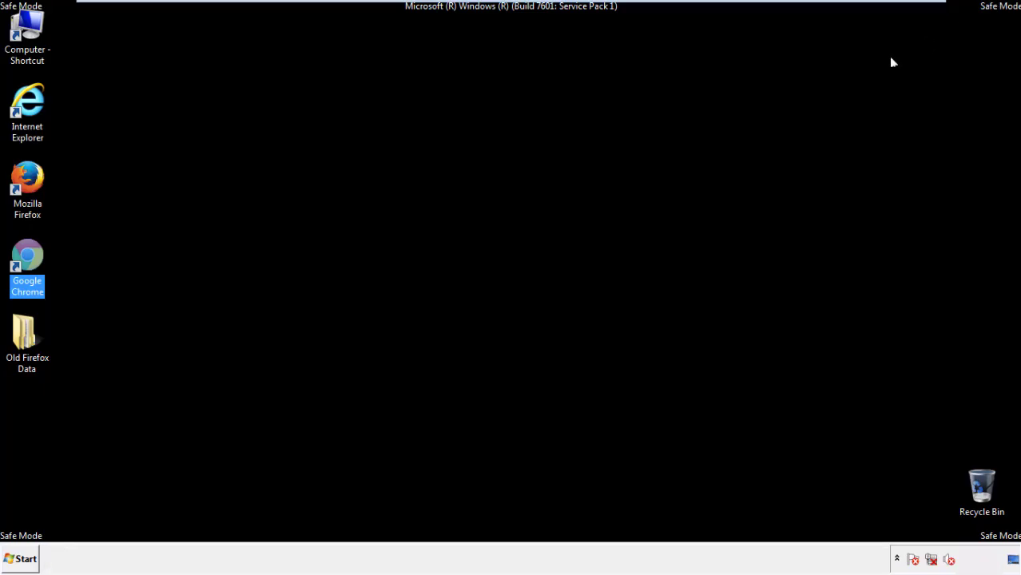
# Launch Firefox, remove the Search Mine extension in the Add-ons Manager, and close Firefox.
pyautogui.click(550, 258)
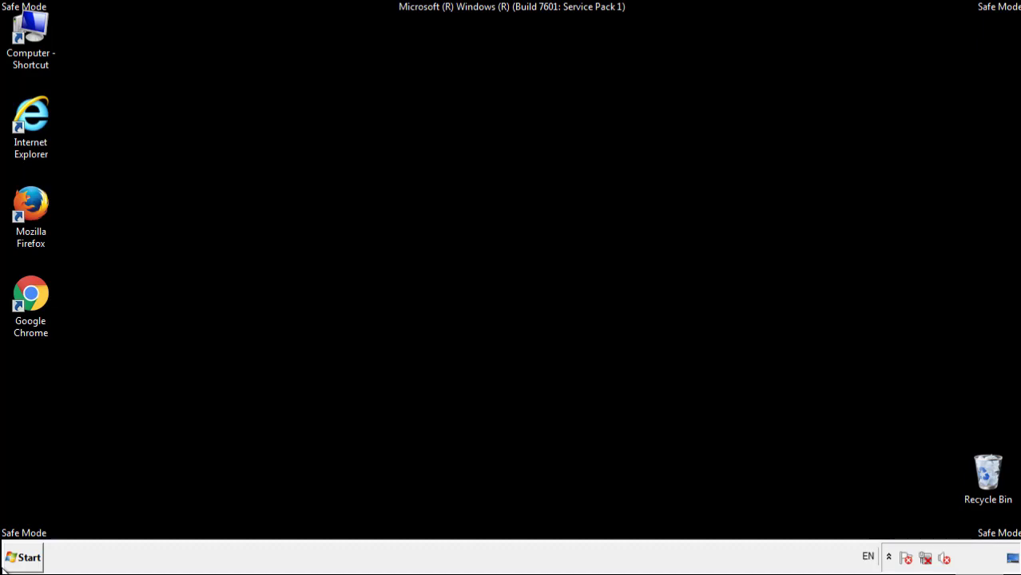
pyautogui.doubleClick(40, 198)
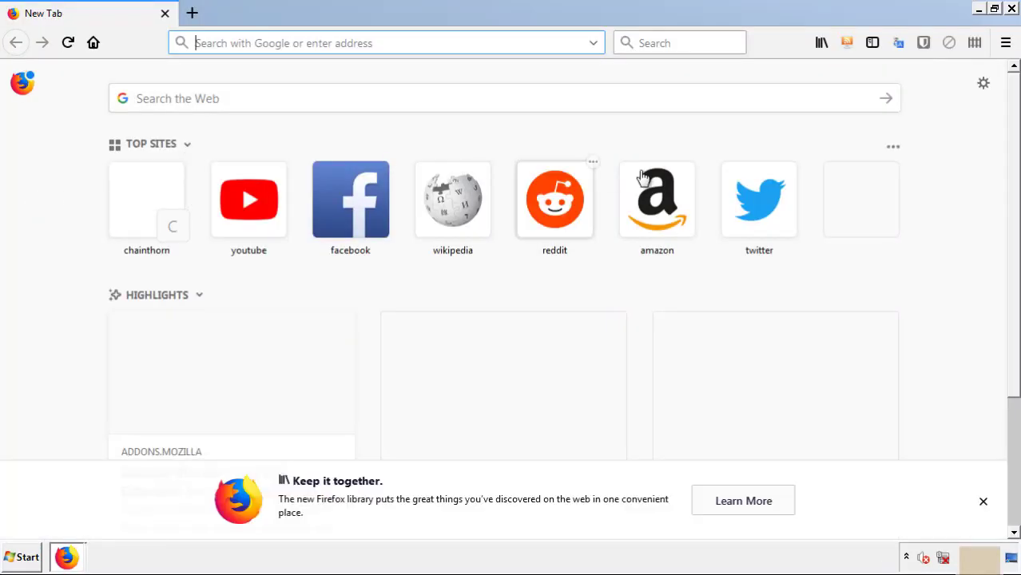
pyautogui.click(1006, 42)
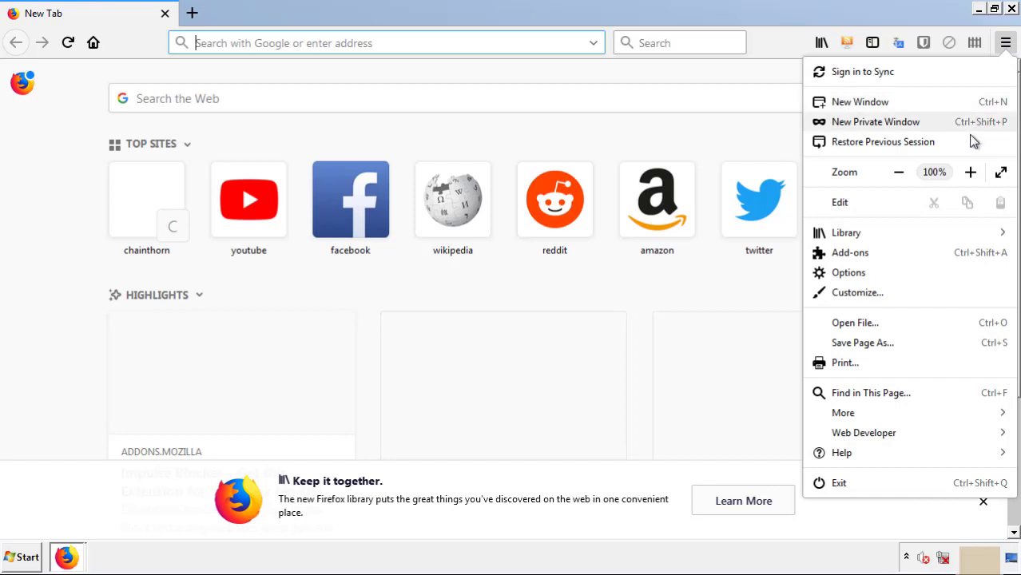
pyautogui.click(942, 260)
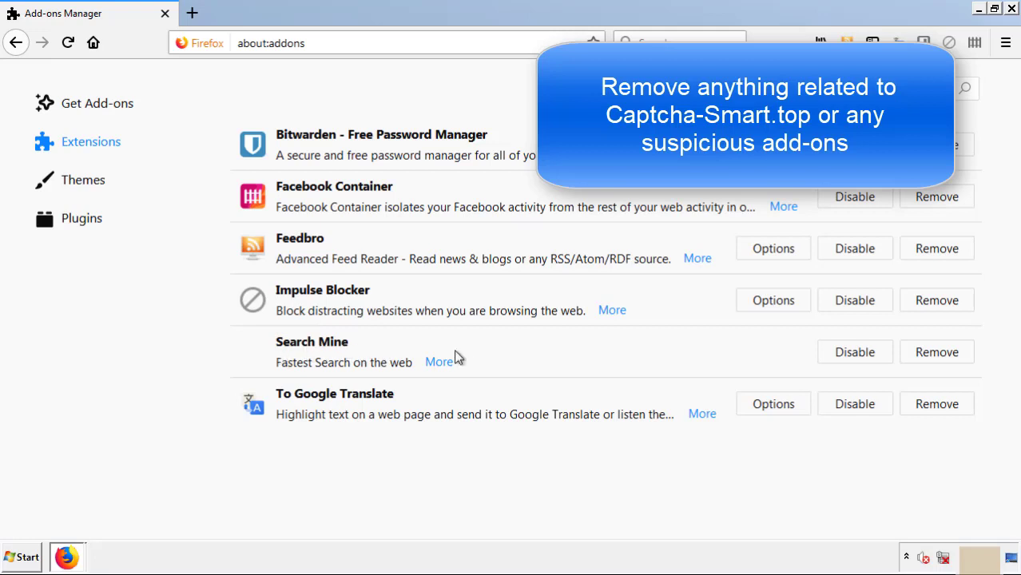
pyautogui.click(932, 356)
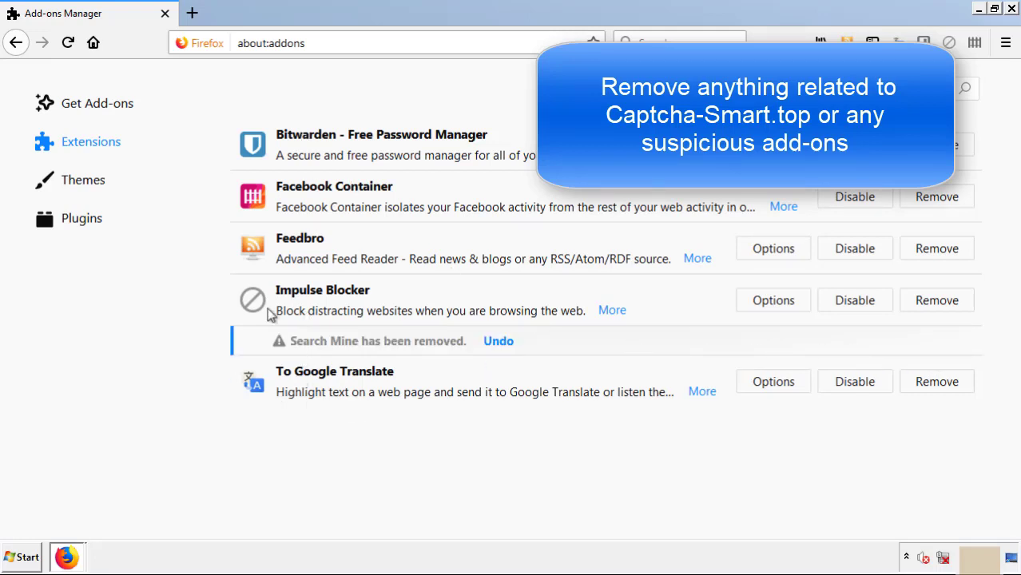
pyautogui.click(1012, 10)
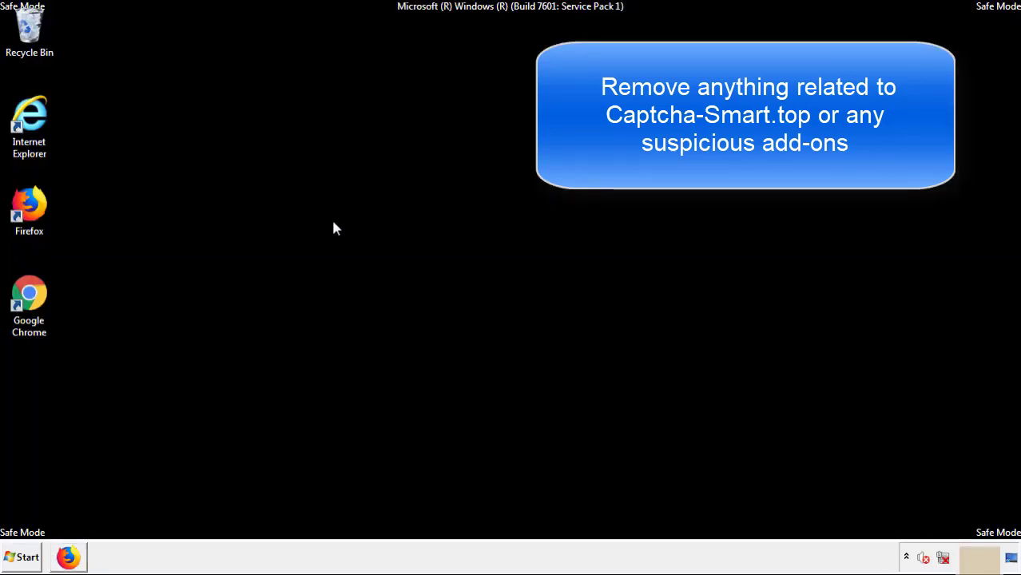
# Remove Search Mine from Chrome's Extensions page, close Chrome, and open the Start menu.
pyautogui.doubleClick(29, 313)
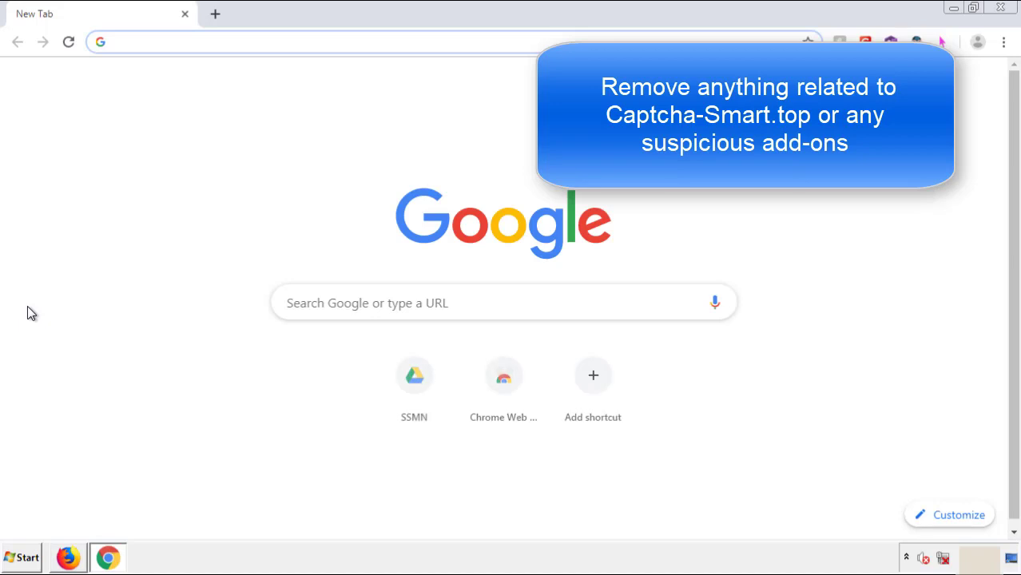
pyautogui.click(1004, 41)
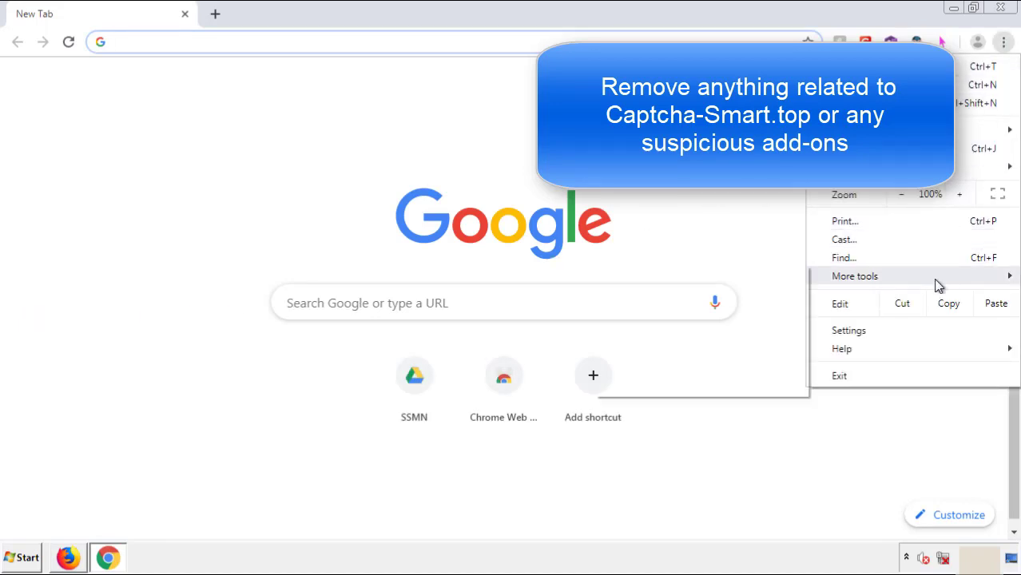
pyautogui.moveTo(917, 281)
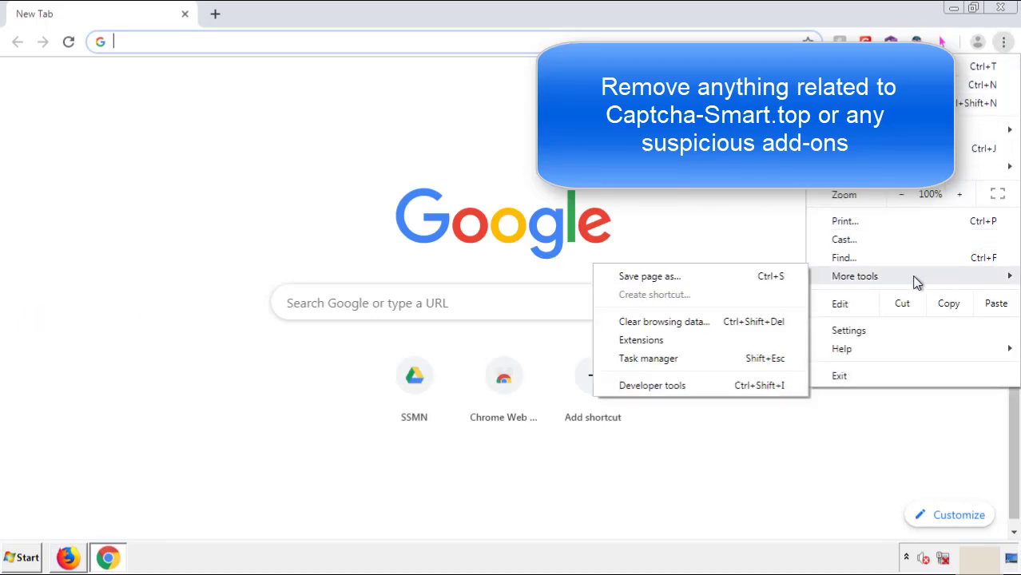
pyautogui.click(648, 340)
pyautogui.scroll(-5, 289, 267)
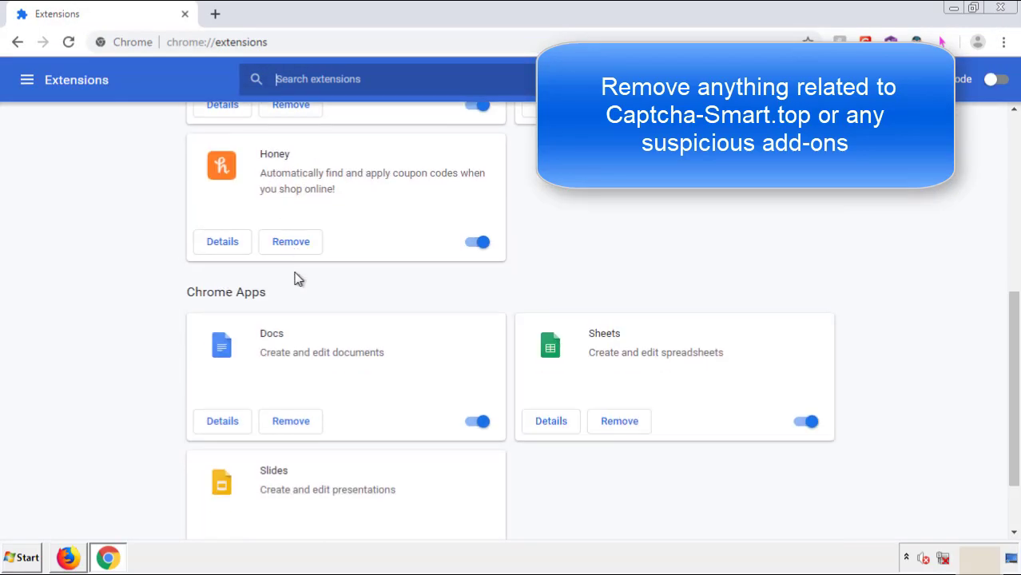
pyautogui.scroll(5, 387, 293)
pyautogui.click(289, 232)
pyautogui.press('Return')
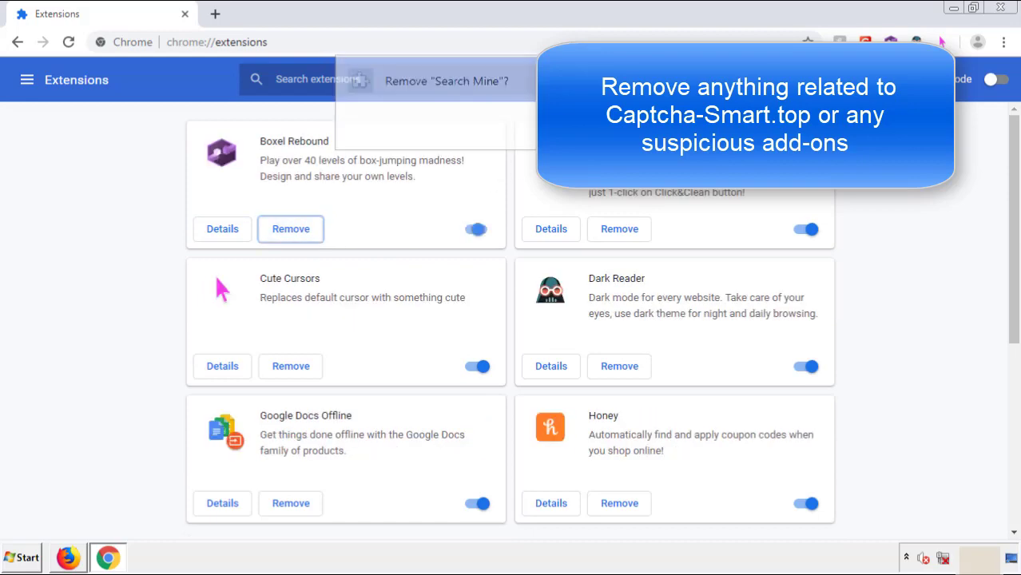
pyautogui.click(1009, 13)
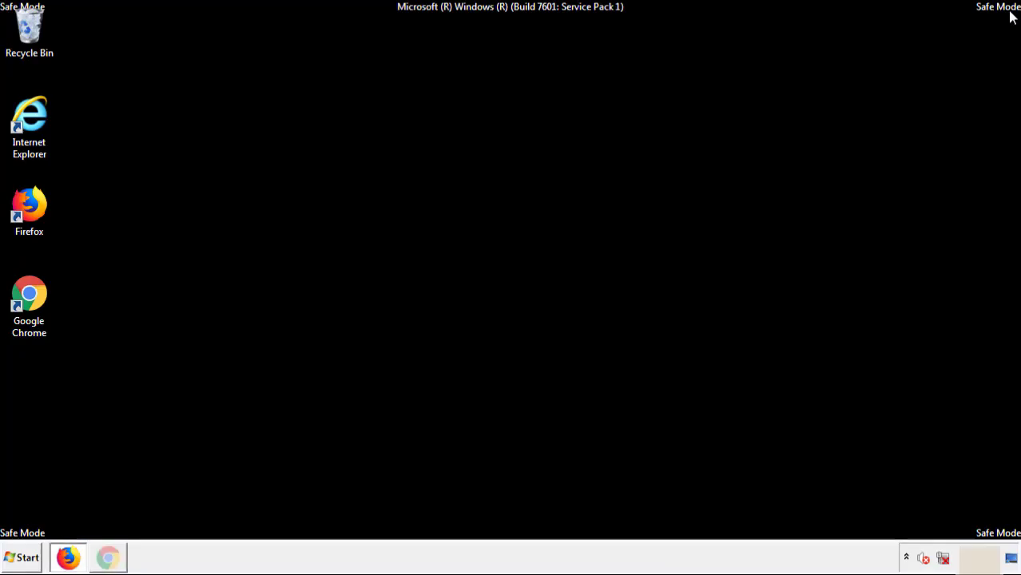
pyautogui.click(24, 558)
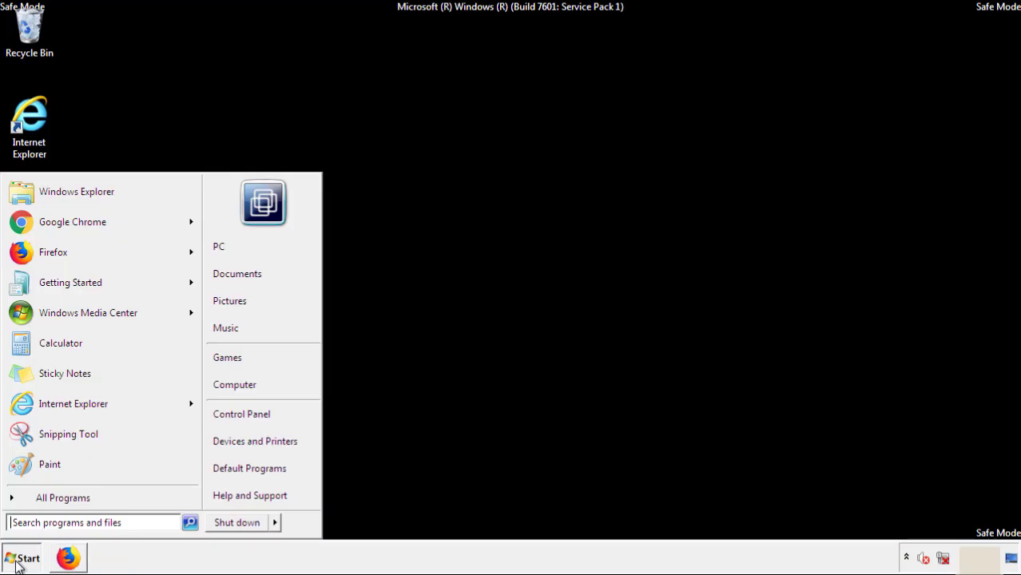